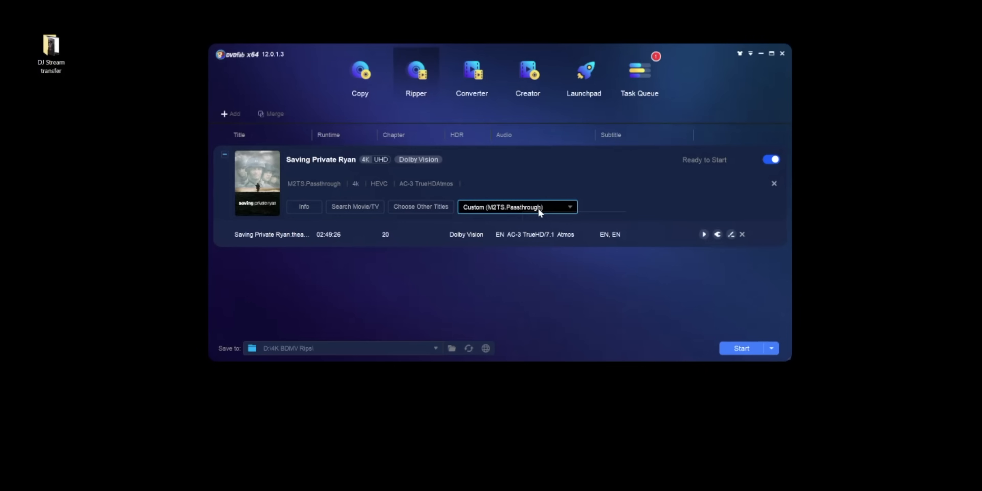
- Open the other output profiles for Saving Private Ryan and turn on displaying only forced subtitles in its subtitle options
{"action": "left_click", "coordinate": [539, 208]}
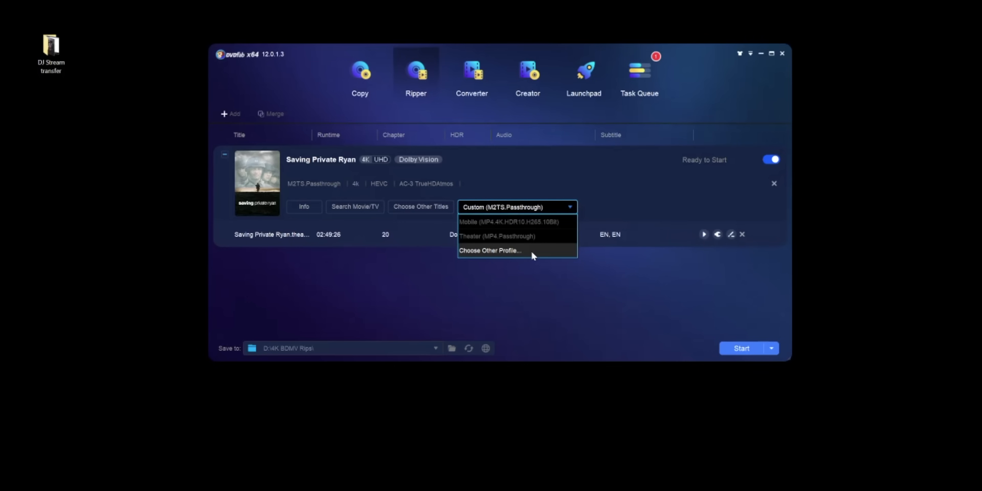
{"action": "left_click", "coordinate": [531, 250]}
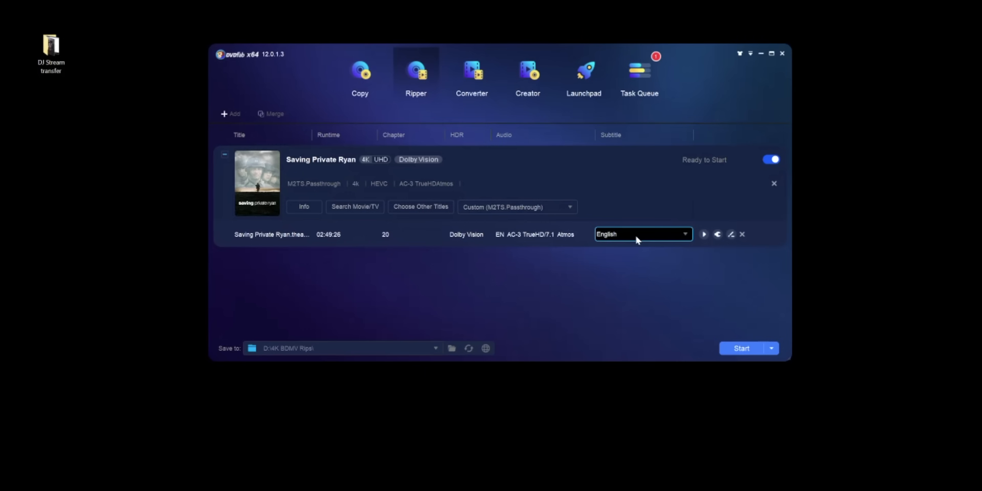
{"action": "left_click", "coordinate": [635, 234]}
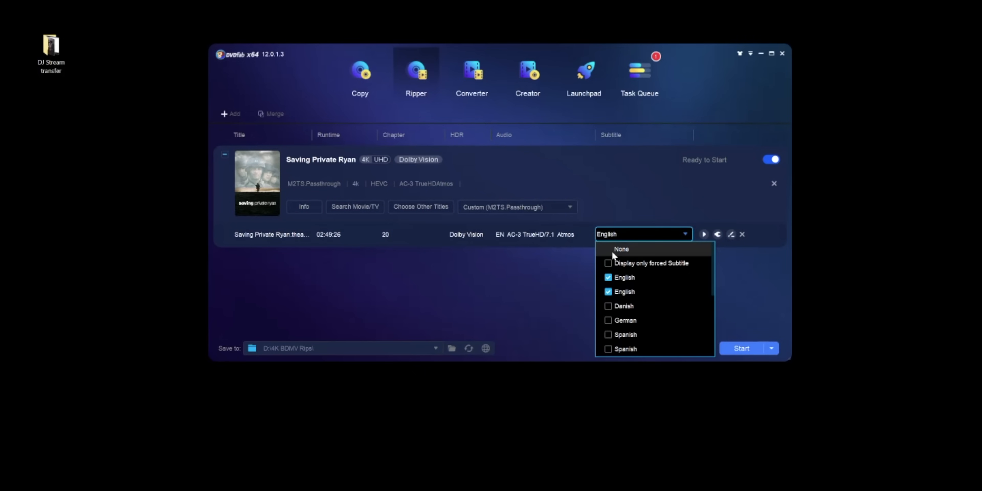
{"action": "left_click", "coordinate": [608, 262]}
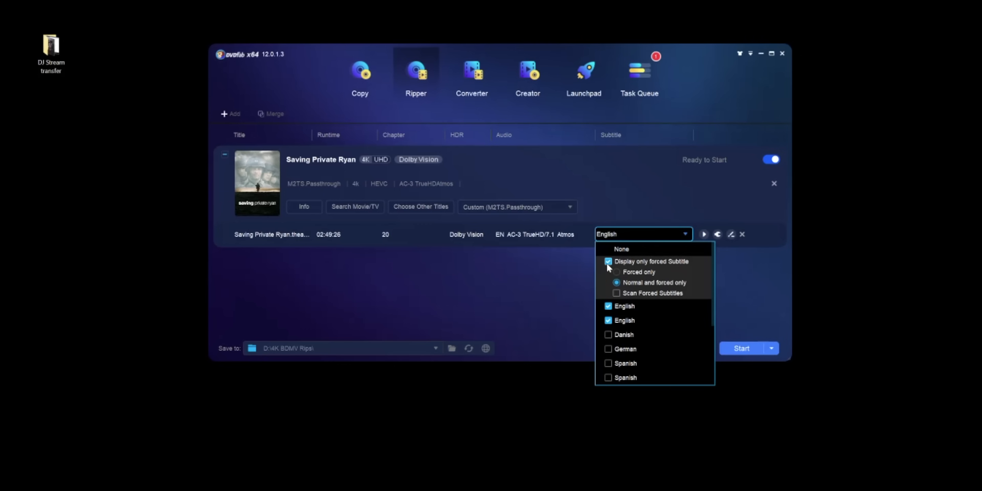
{"action": "left_click", "coordinate": [449, 316]}
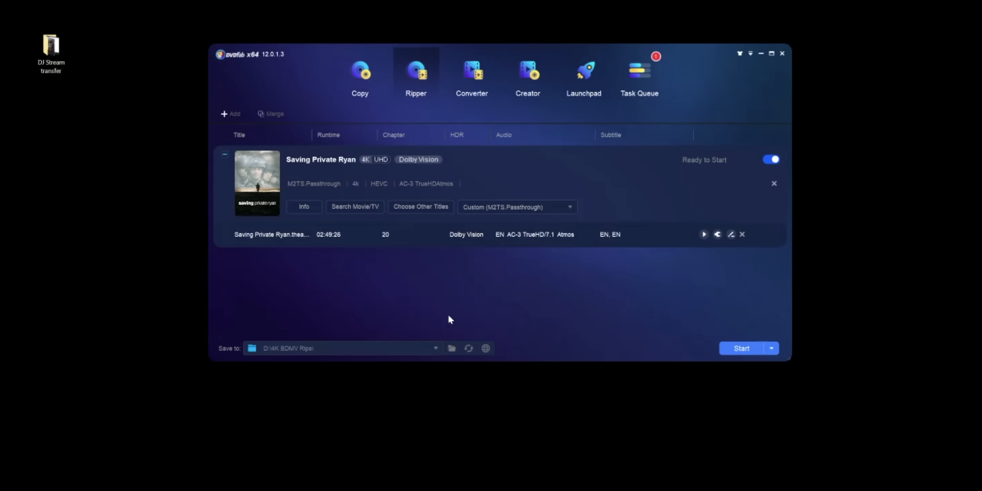
- Open the saved output locations and the folder browser for the Saving Private Ryan rip
{"action": "left_click", "coordinate": [373, 348]}
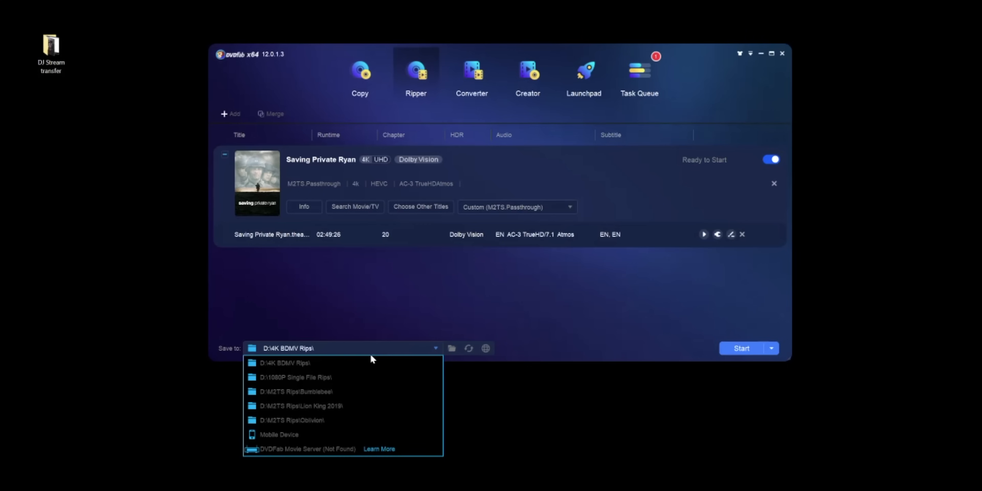
{"action": "left_click", "coordinate": [451, 348]}
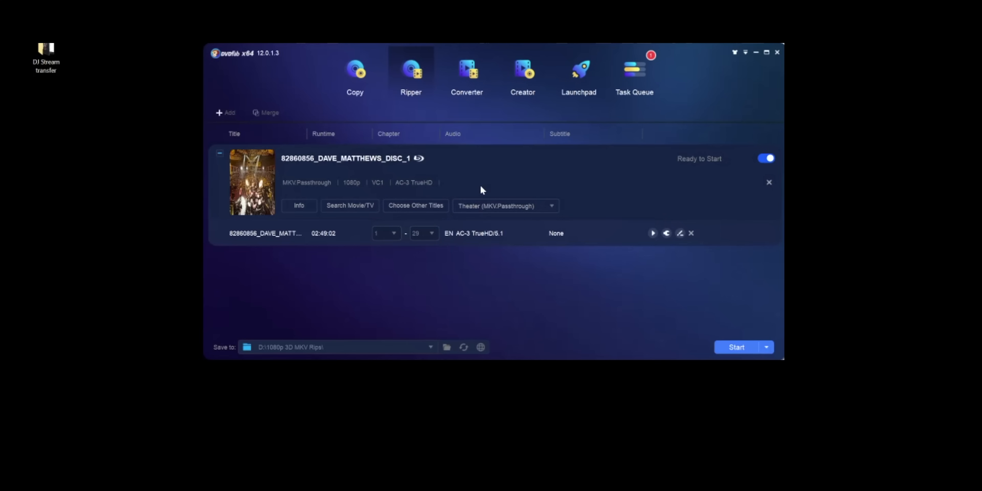
- Set the Dave Matthews disc's output profile to the M2TS.Passthrough video format and check its subtitle options
{"action": "left_click", "coordinate": [537, 207]}
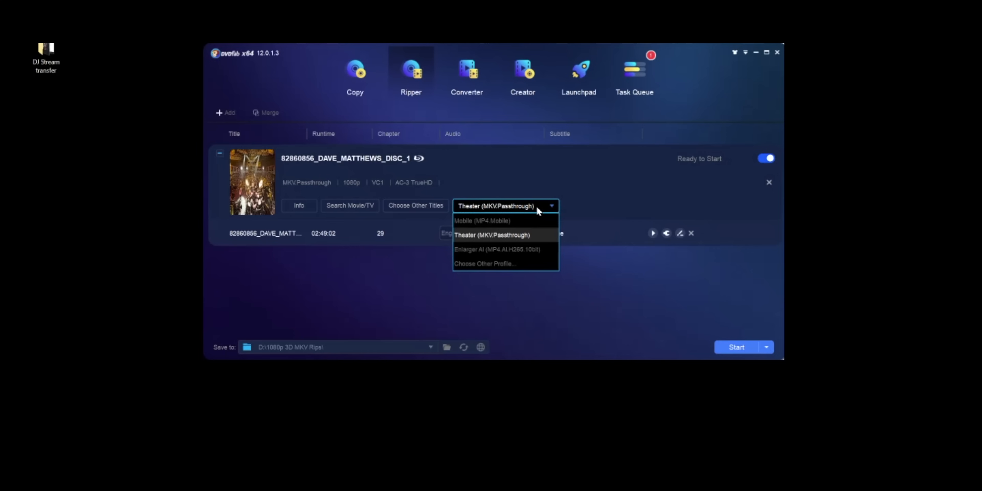
{"action": "left_click", "coordinate": [532, 264]}
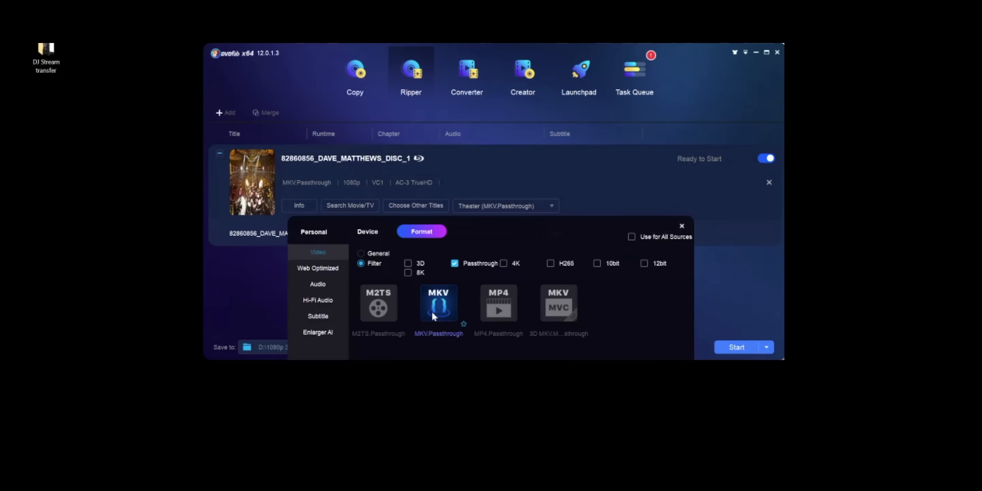
{"action": "left_click", "coordinate": [375, 299]}
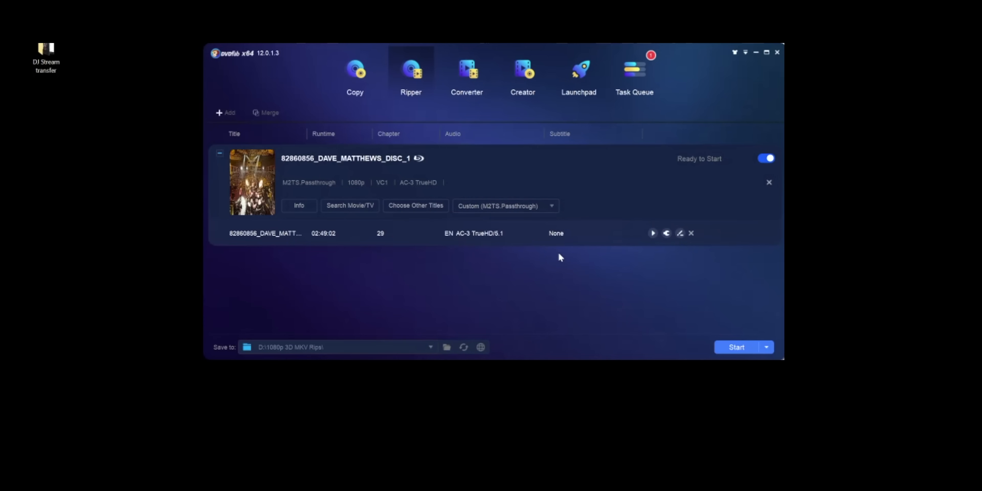
{"action": "left_click", "coordinate": [556, 233]}
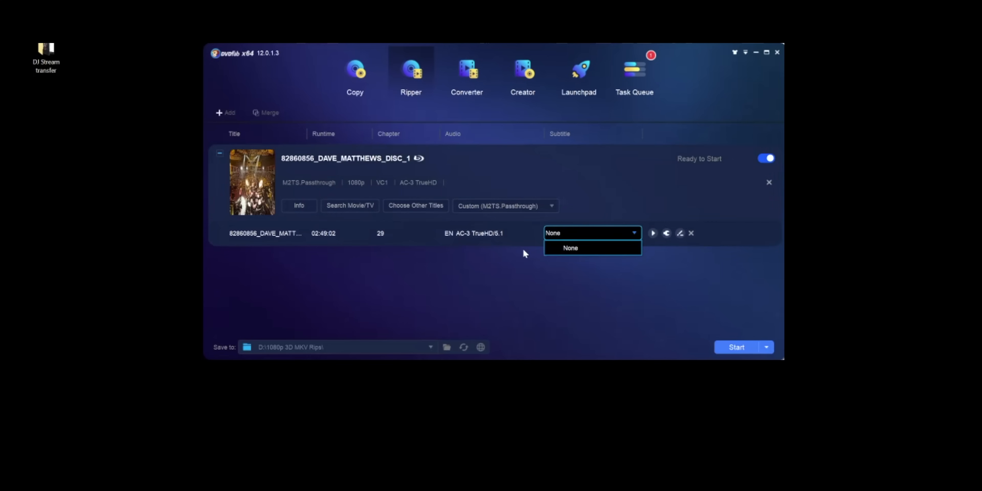
{"action": "left_click", "coordinate": [586, 237]}
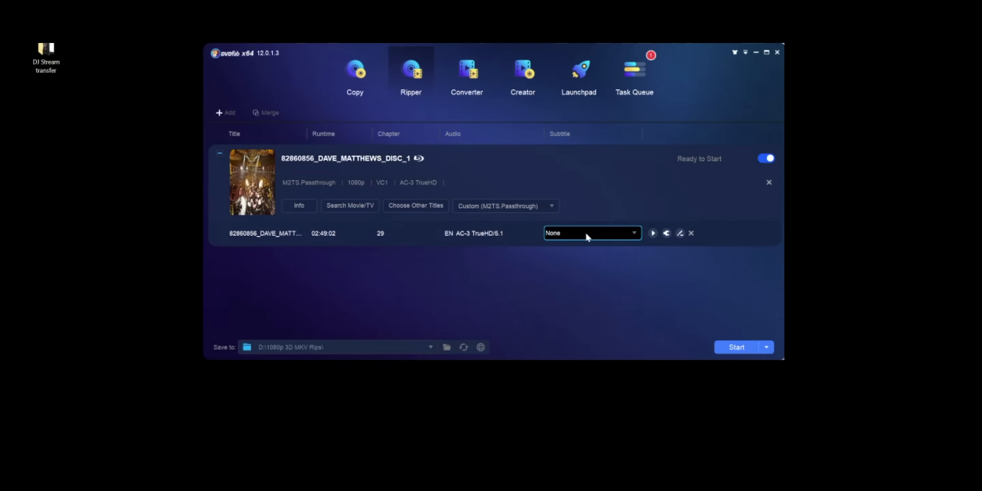
- Set the output location to the 1080P Single File Rips folder on the D: drive
{"action": "left_click", "coordinate": [449, 344]}
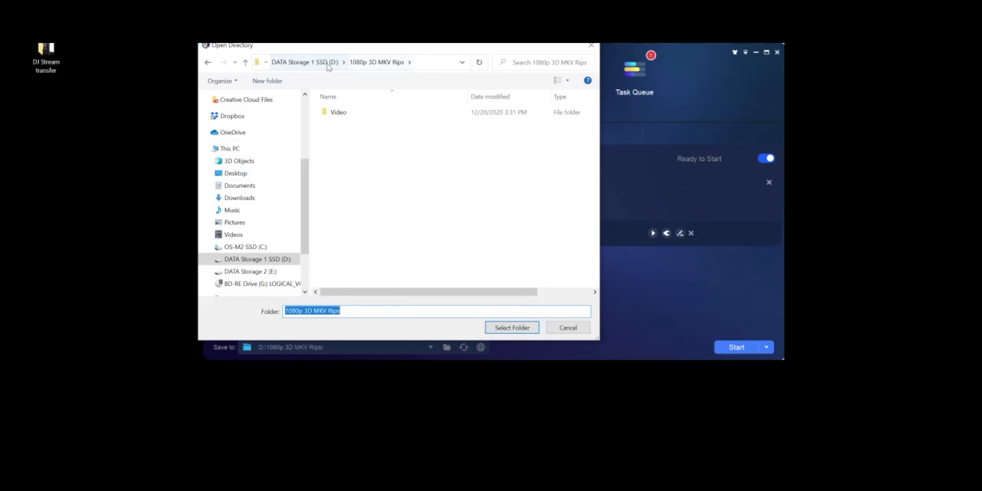
{"action": "left_click", "coordinate": [327, 63]}
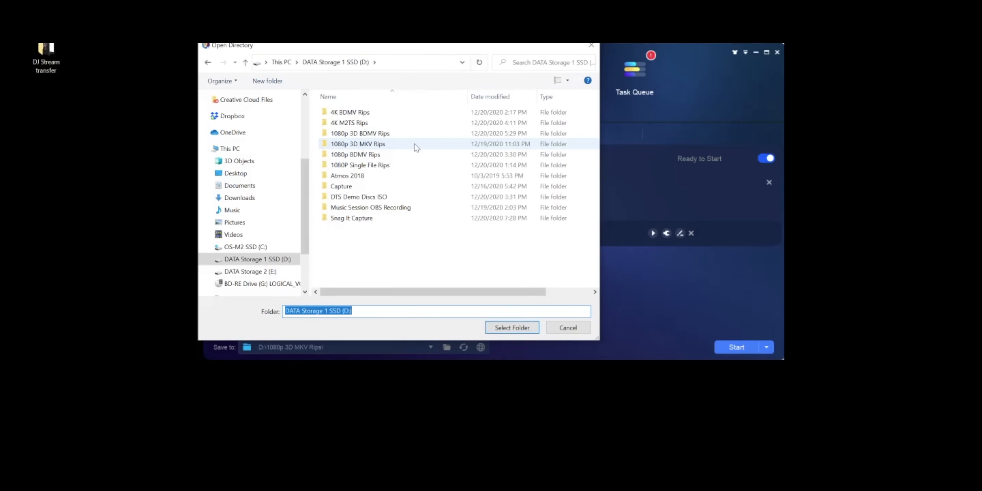
{"action": "double_click", "coordinate": [417, 165]}
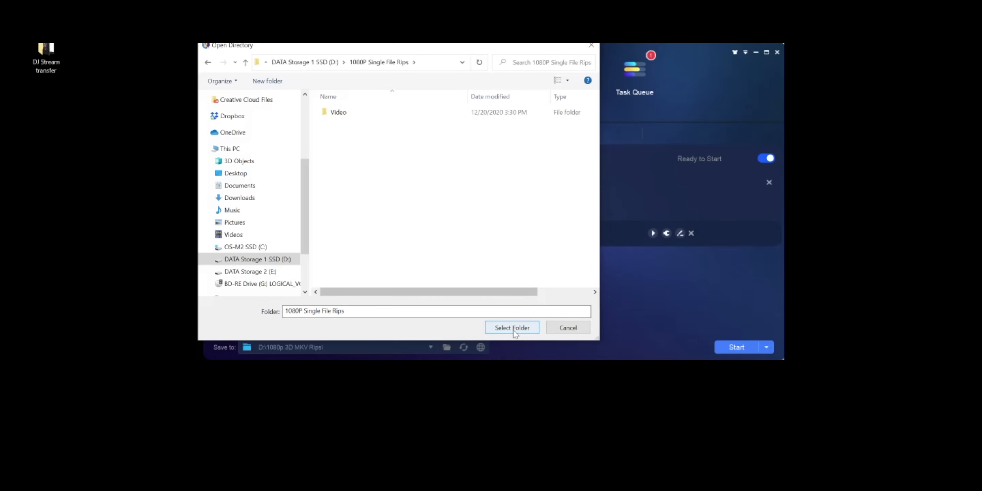
{"action": "left_click", "coordinate": [513, 328]}
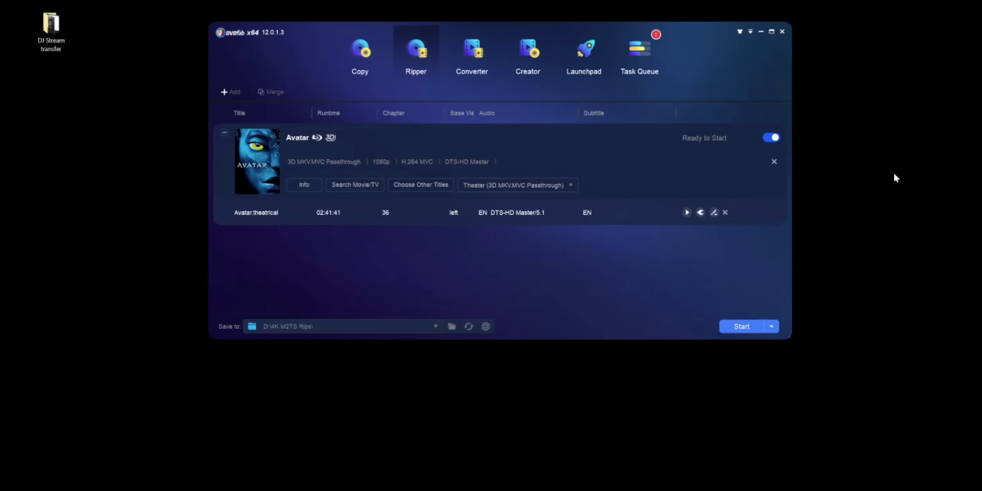
- Open the output profile choices for the Avatar 3D disc
{"action": "left_click", "coordinate": [517, 185]}
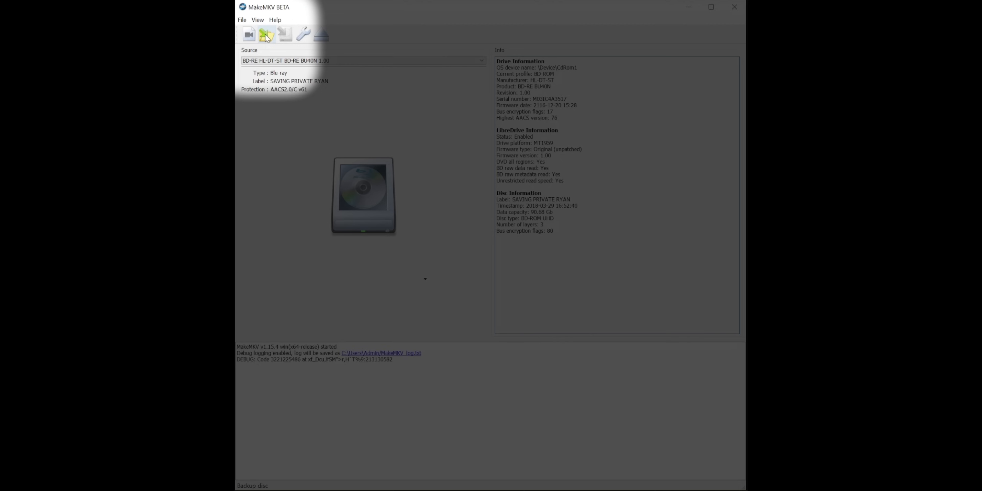
- Switch to MakeMKV, start a backup of the Saving Private Ryan disc and open the browser for its output directory
{"action": "left_click", "coordinate": [266, 36]}
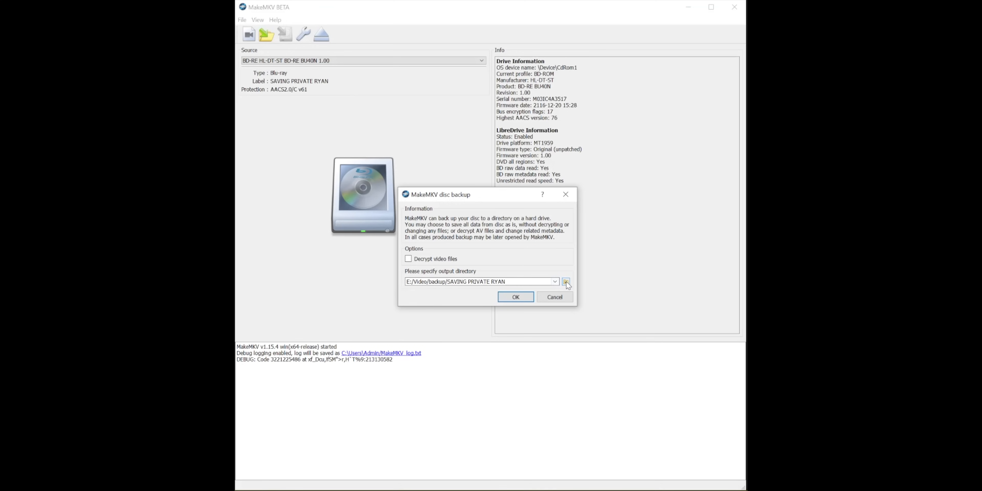
{"action": "left_click", "coordinate": [565, 282]}
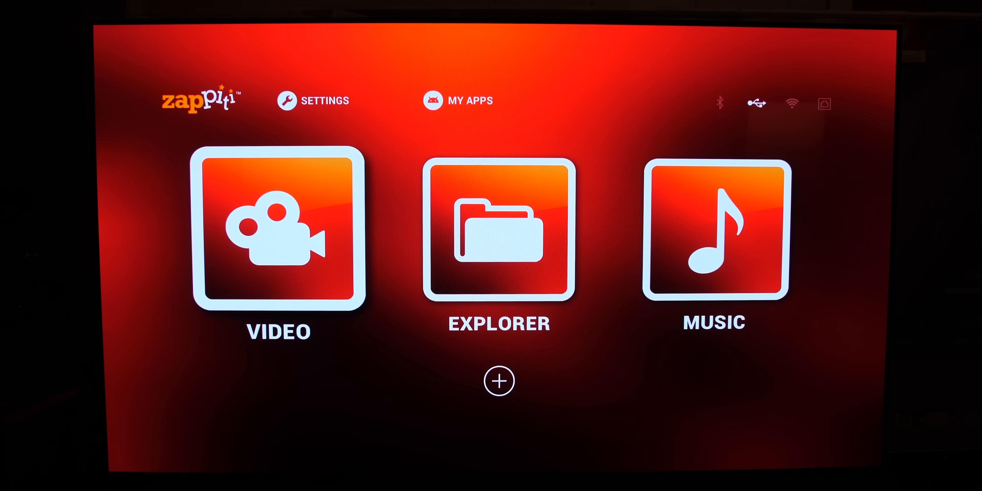
- Switch to the Zappiti player's Explorer and open the 10TB DisK under Local drives
{"action": "key", "text": "Right"}
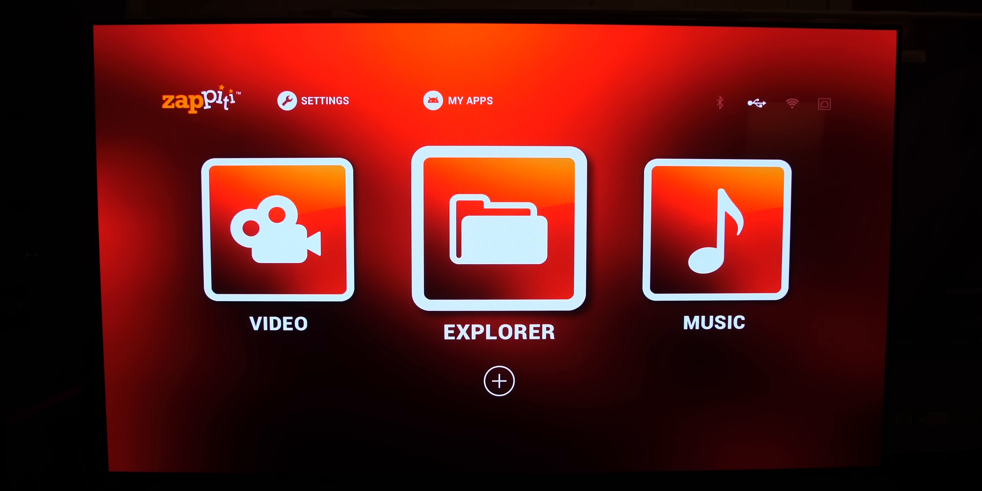
{"action": "key", "text": "Return"}
{"action": "key", "text": "Up"}
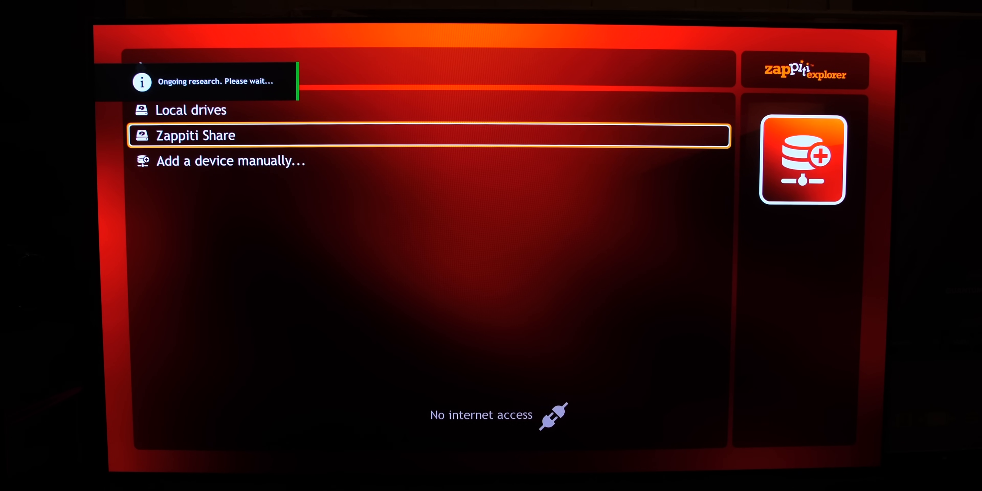
{"action": "key", "text": "Up"}
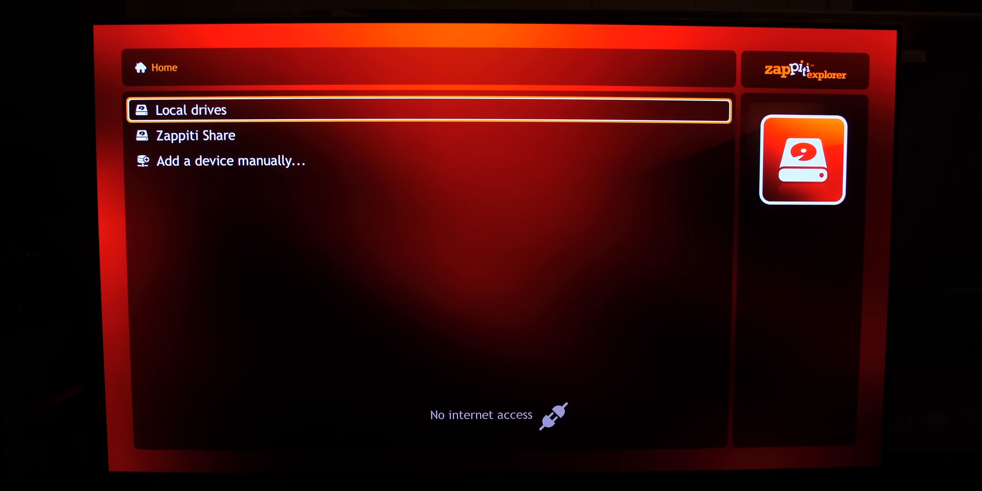
{"action": "key", "text": "Return"}
{"action": "key", "text": "Down"}
{"action": "key", "text": "Return"}
- Select the 1080p 3D BDMV Rips folder on the 10TB DisK
{"action": "key", "text": "Down"}
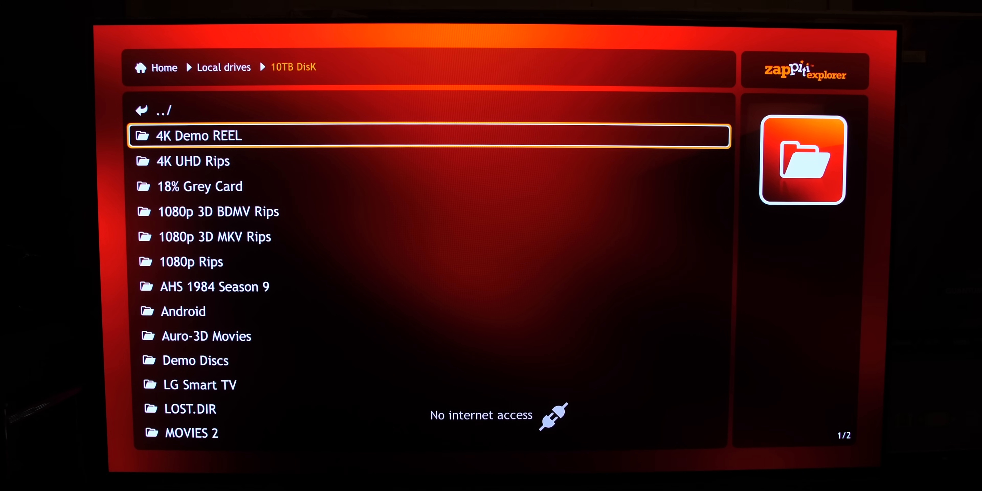
{"action": "key", "text": "Down"}
{"action": "key", "text": "Down"}
{"action": "key", "text": "Down"}
{"action": "key", "text": "Down"}
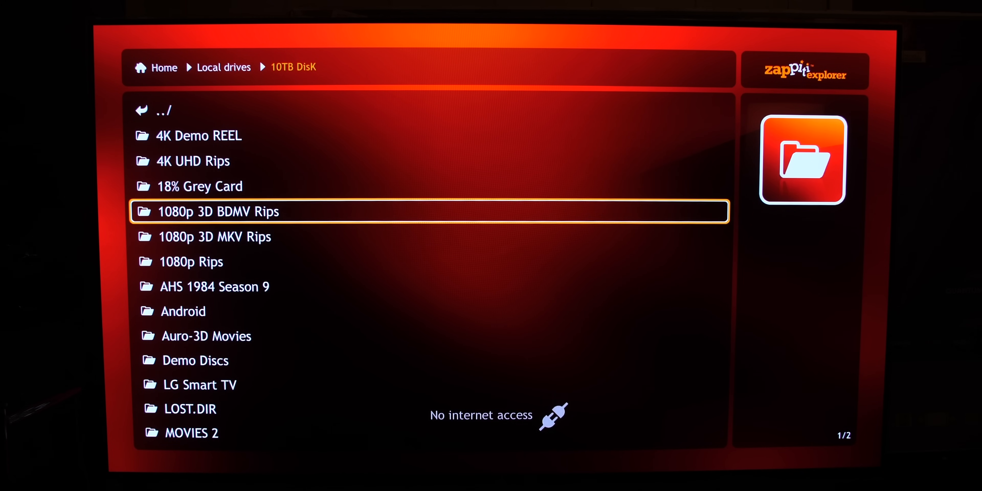